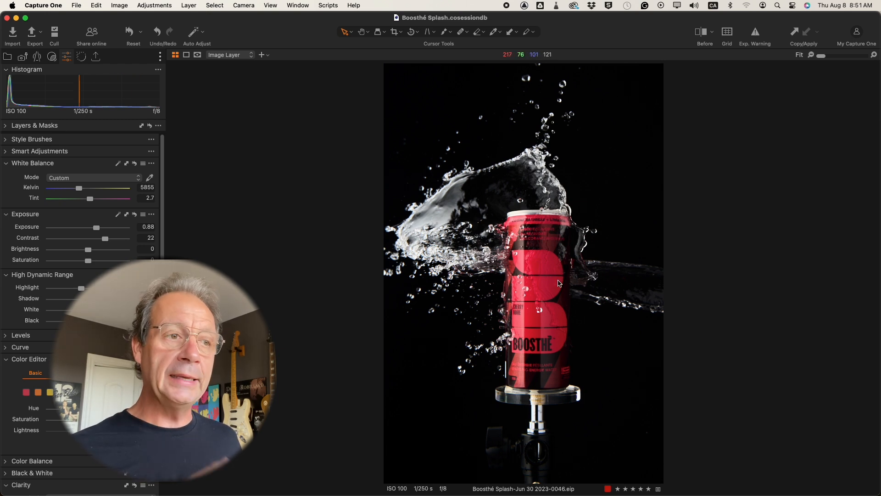
Send the splash photo to Affinity Photo 2 for editing as a 16-bit uncompressed TIFF with the Adobe RGB (1998) profile.
{"action": "right_click", "coordinate": [540, 266]}
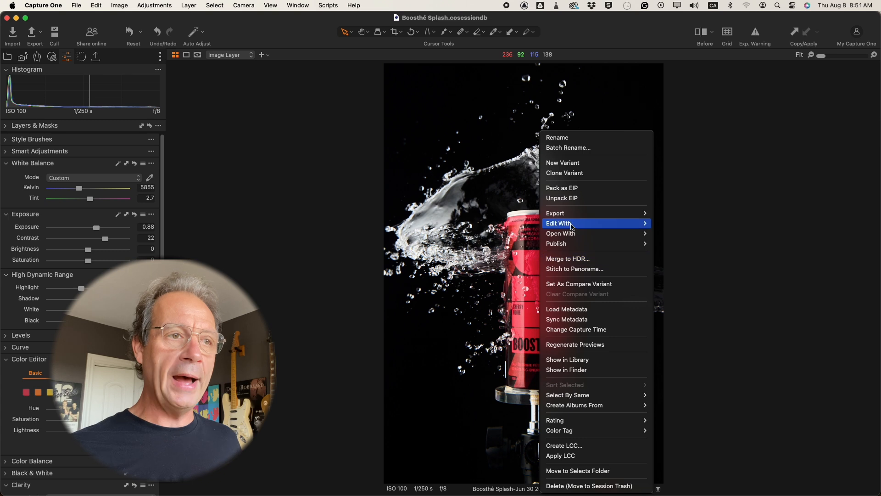
{"action": "mouse_move", "coordinate": [572, 226]}
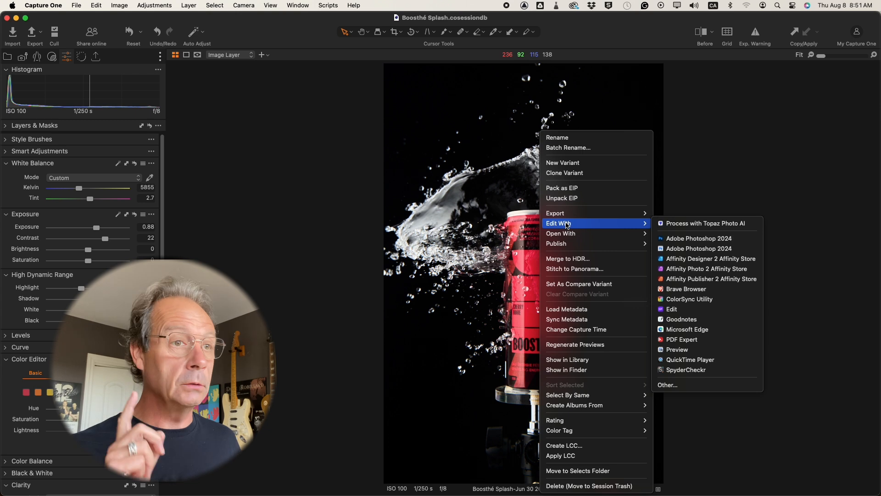
{"action": "left_click", "coordinate": [684, 269]}
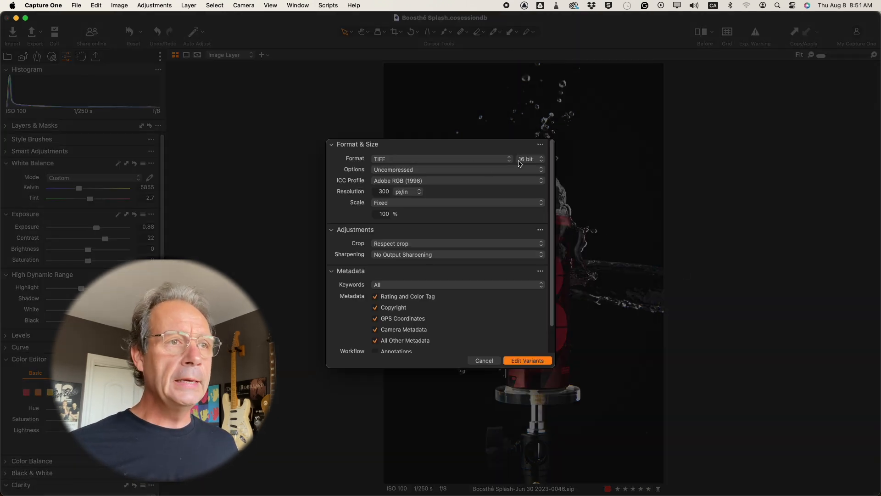
{"action": "left_click", "coordinate": [525, 159]}
{"action": "left_click", "coordinate": [529, 160]}
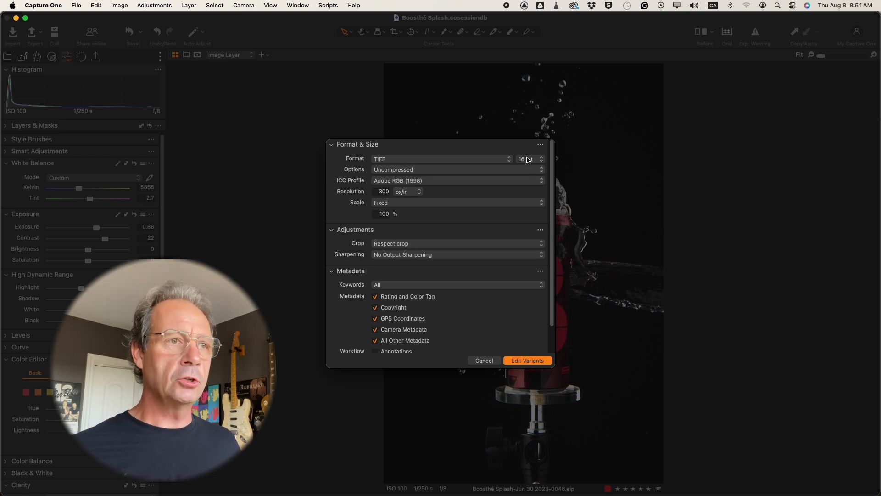
{"action": "left_click", "coordinate": [517, 361]}
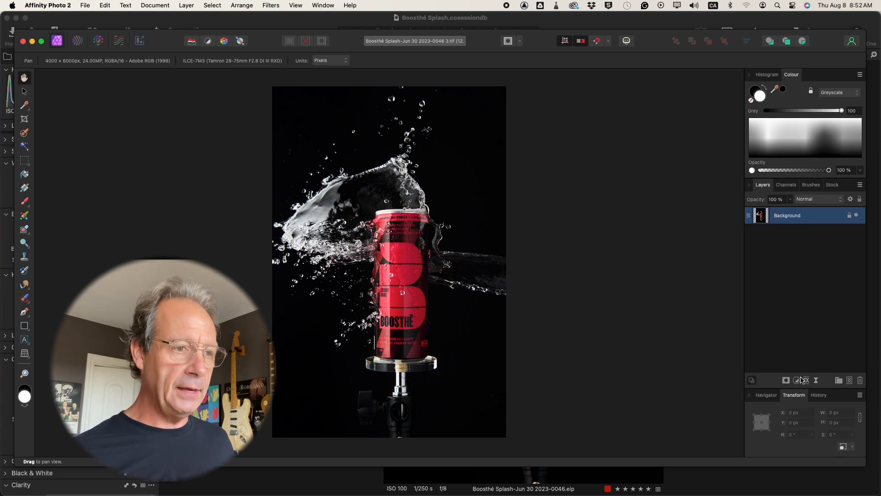
Add an empty pixel layer above the background and set the Inpainting Brush to sample Current Layer & Below.
{"action": "left_click", "coordinate": [849, 380]}
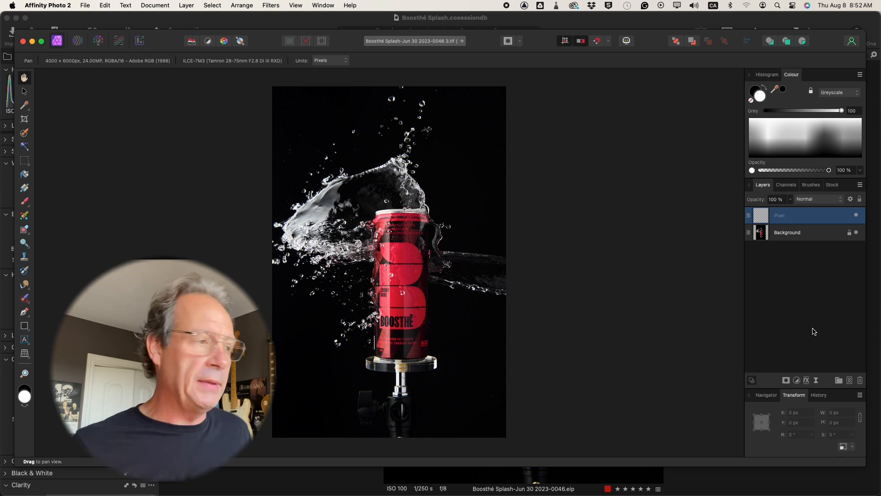
{"action": "left_click", "coordinate": [26, 299]}
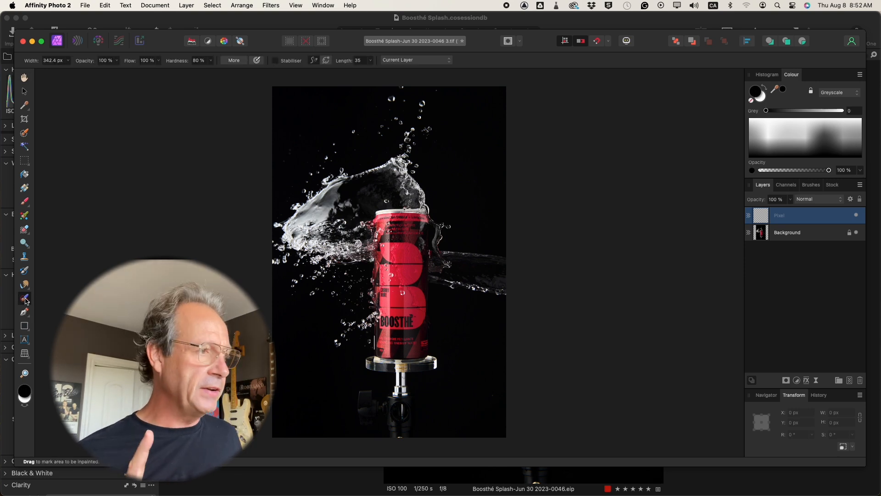
{"action": "left_click", "coordinate": [434, 61]}
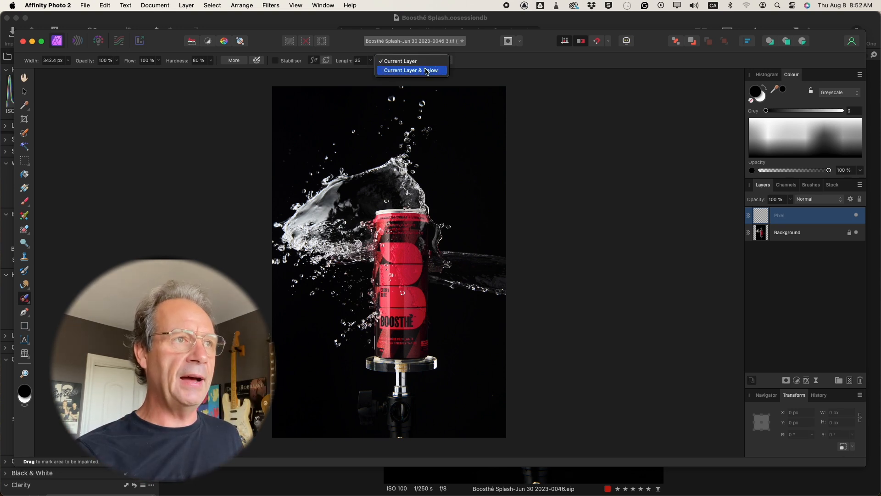
{"action": "left_click", "coordinate": [425, 71]}
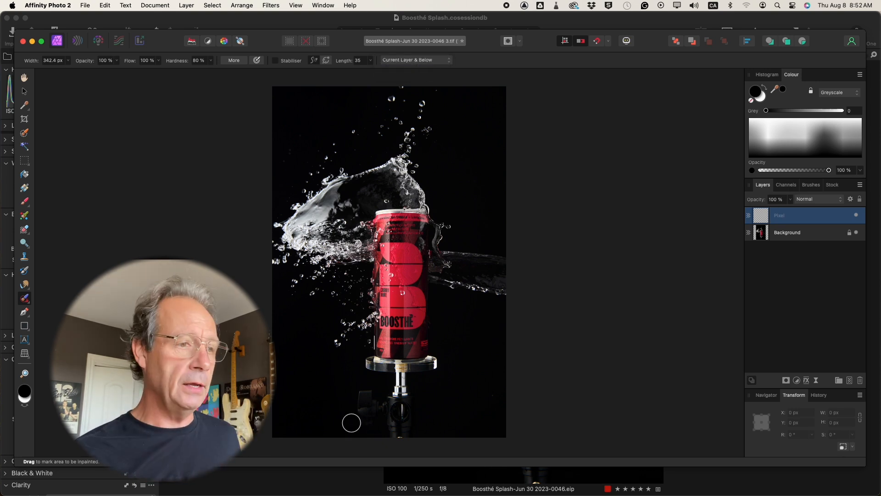
Try to inpaint the whole stand and clear disc beneath the can, compare before and after, and clear the result.
{"action": "mouse_move", "coordinate": [404, 436]}
{"action": "left_mouse_down"}
{"action": "mouse_move", "coordinate": [369, 423]}
{"action": "mouse_move", "coordinate": [378, 403]}
{"action": "mouse_move", "coordinate": [363, 391]}
{"action": "mouse_move", "coordinate": [404, 417]}
{"action": "mouse_move", "coordinate": [397, 377]}
{"action": "mouse_move", "coordinate": [434, 365]}
{"action": "mouse_move", "coordinate": [367, 362]}
{"action": "left_mouse_up"}
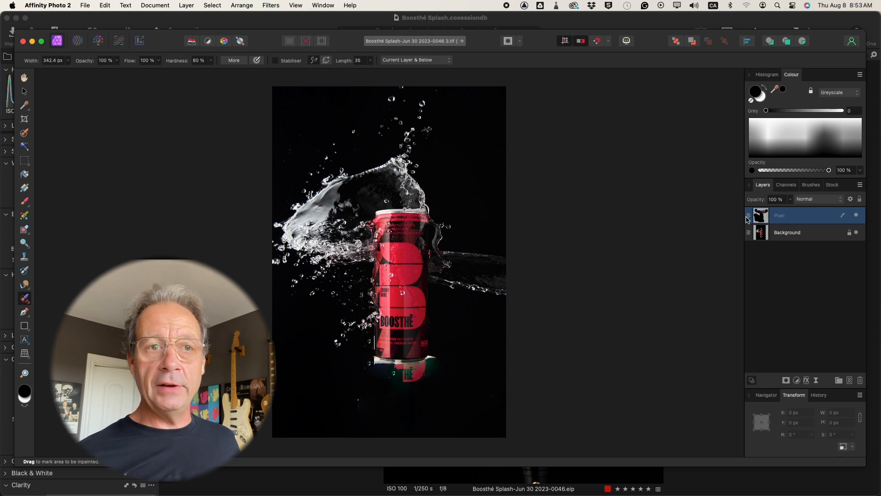
{"action": "left_click", "coordinate": [857, 216]}
{"action": "left_click", "coordinate": [856, 215]}
{"action": "left_click", "coordinate": [857, 216]}
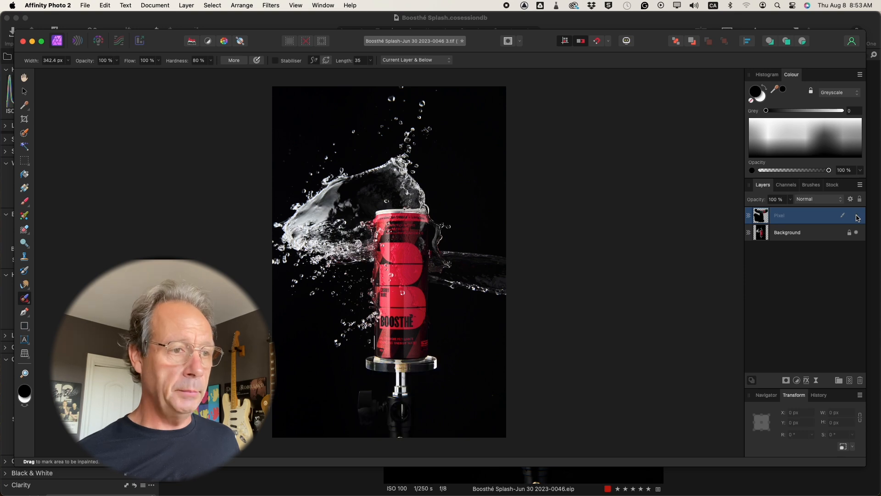
{"action": "left_click", "coordinate": [857, 216]}
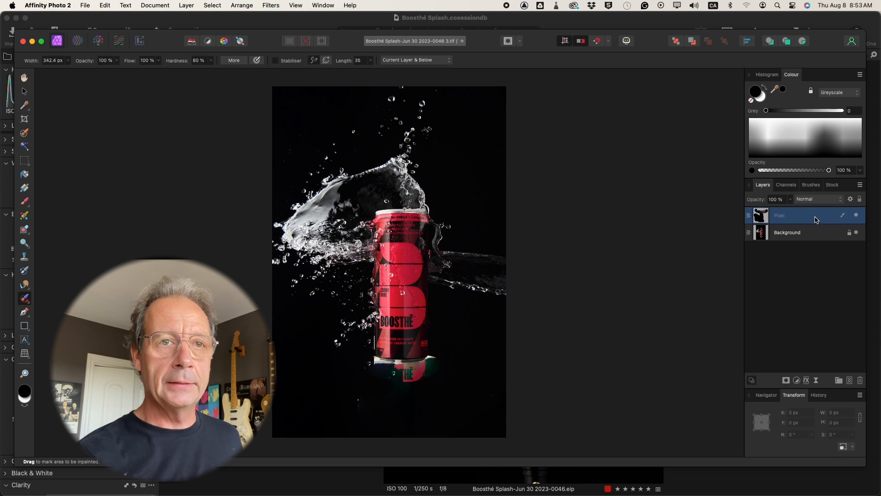
{"action": "key", "text": "Delete"}
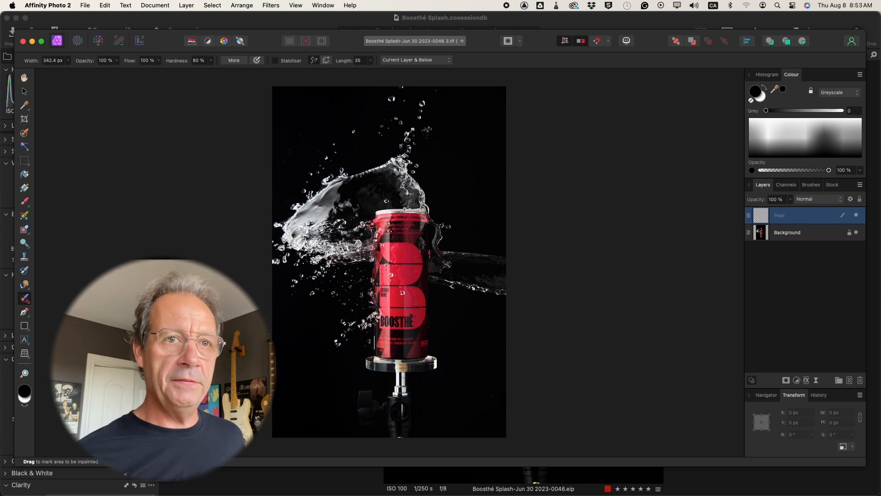
Inpaint only the pole and clamp below the clear disc on the pixel layer, and compare before and after.
{"action": "key", "text": "super+1"}
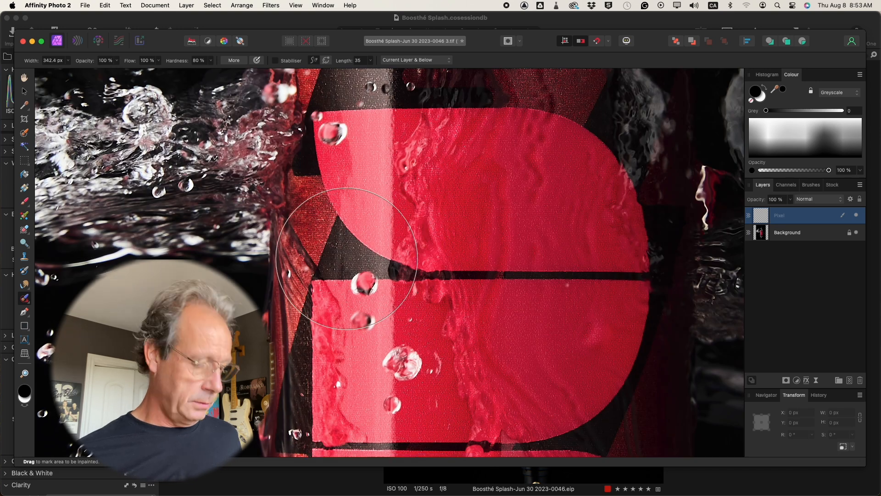
{"action": "key", "text": "super+0"}
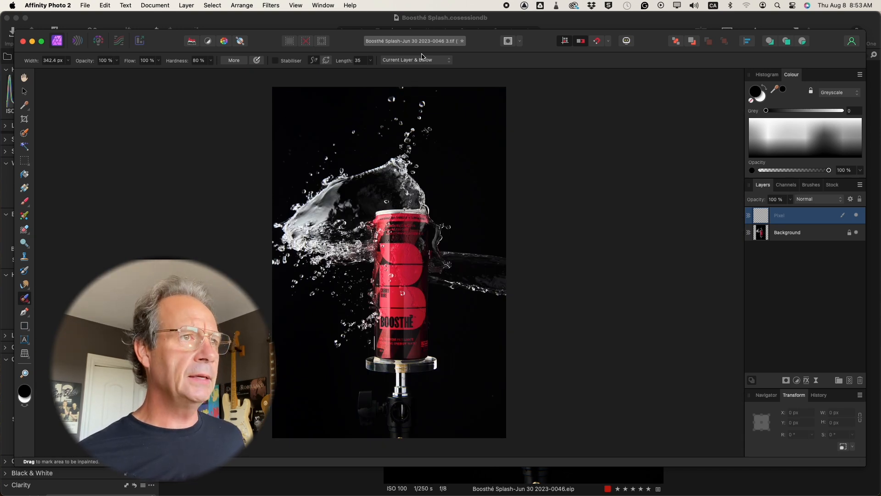
{"action": "mouse_move", "coordinate": [409, 435]}
{"action": "left_mouse_down"}
{"action": "mouse_move", "coordinate": [380, 421]}
{"action": "mouse_move", "coordinate": [392, 413]}
{"action": "mouse_move", "coordinate": [415, 419]}
{"action": "mouse_move", "coordinate": [395, 411]}
{"action": "mouse_move", "coordinate": [395, 391]}
{"action": "mouse_move", "coordinate": [405, 385]}
{"action": "mouse_move", "coordinate": [388, 399]}
{"action": "mouse_move", "coordinate": [366, 395]}
{"action": "mouse_move", "coordinate": [362, 415]}
{"action": "mouse_move", "coordinate": [371, 421]}
{"action": "mouse_move", "coordinate": [368, 400]}
{"action": "mouse_move", "coordinate": [396, 393]}
{"action": "mouse_move", "coordinate": [403, 381]}
{"action": "mouse_move", "coordinate": [393, 382]}
{"action": "mouse_move", "coordinate": [411, 388]}
{"action": "mouse_move", "coordinate": [400, 425]}
{"action": "mouse_move", "coordinate": [411, 434]}
{"action": "mouse_move", "coordinate": [417, 412]}
{"action": "left_mouse_up"}
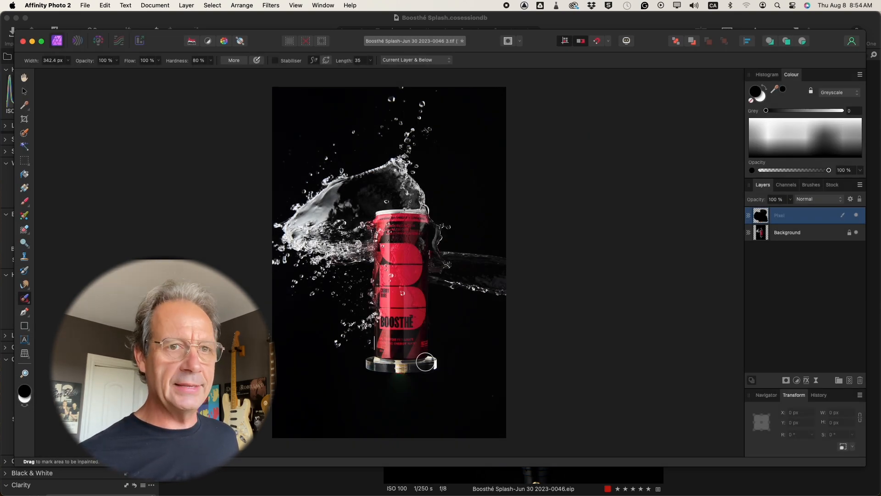
{"action": "left_click", "coordinate": [857, 215]}
{"action": "left_click", "coordinate": [857, 215]}
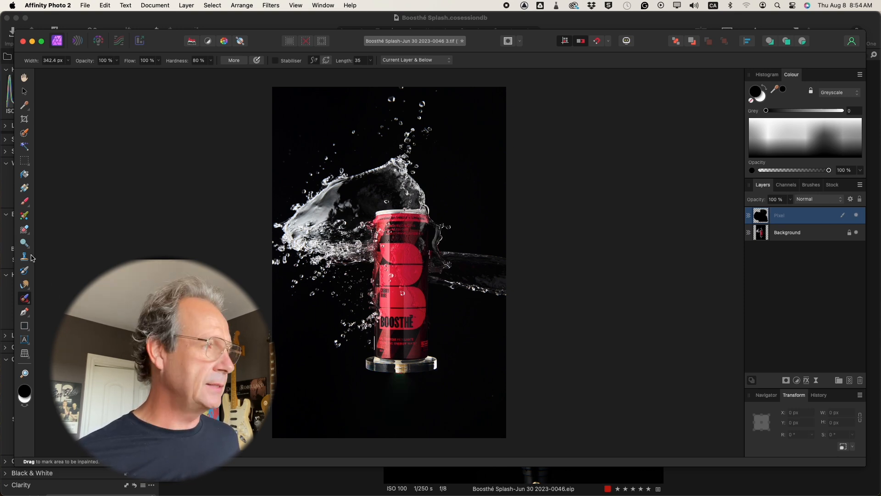
Make the Background layer active for the Pen tool, undoing the deletion of the inpainted pixel layer.
{"action": "left_click", "coordinate": [24, 312]}
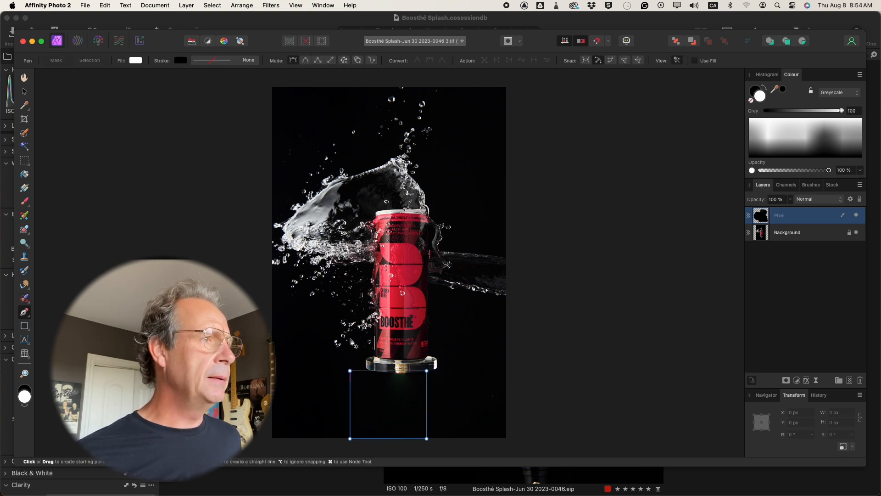
{"action": "key", "text": "Delete"}
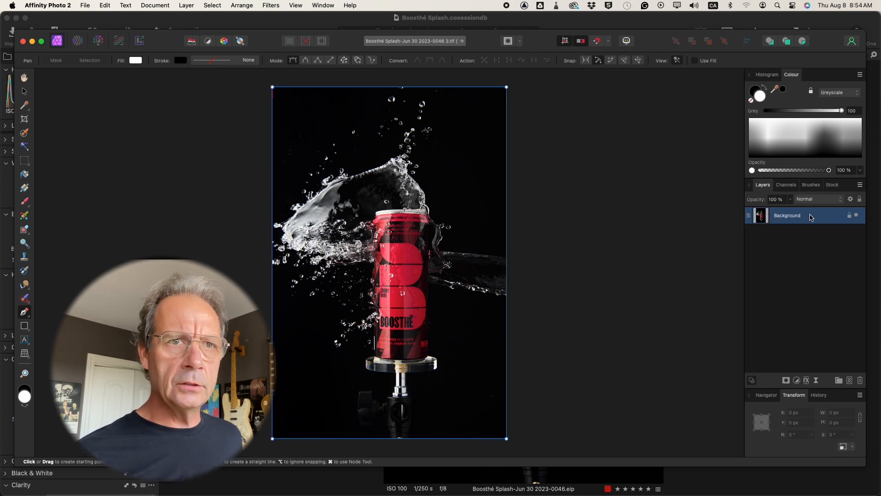
{"action": "key", "text": "super+z"}
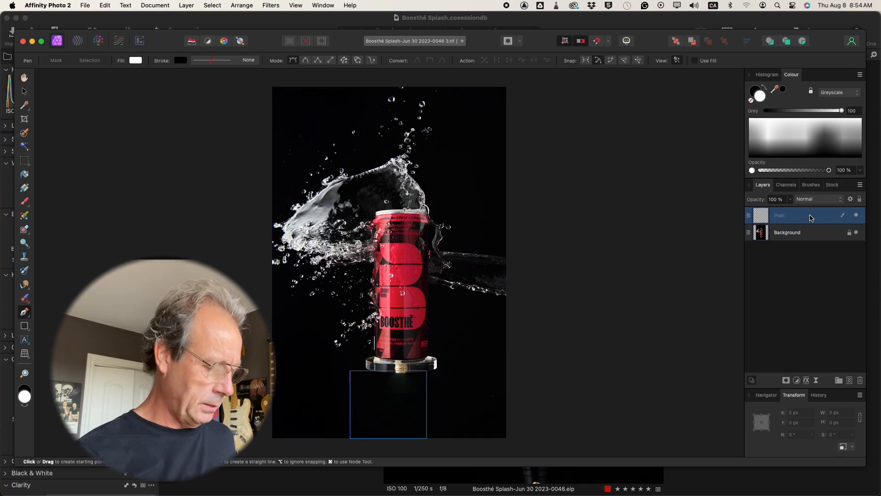
{"action": "left_click", "coordinate": [811, 238]}
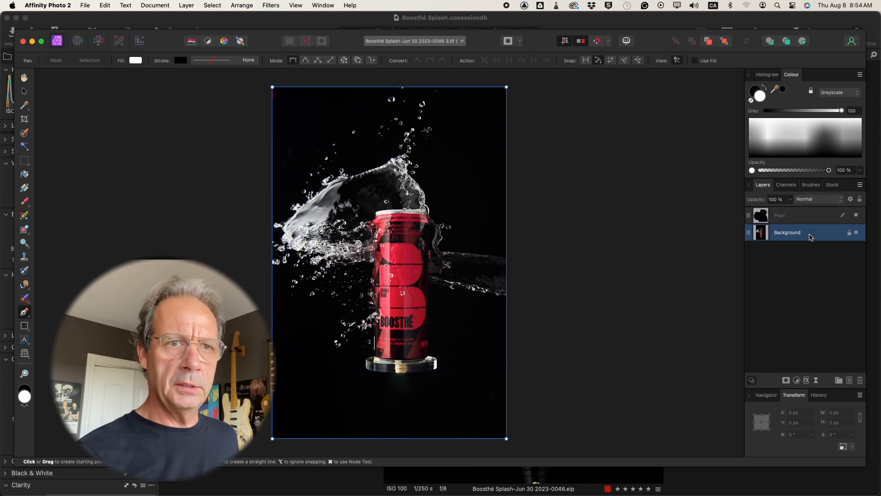
Start a pen path along the can's bottom edge where it meets the disc, from the right corner to the left.
{"action": "scroll", "coordinate": [435, 329], "scroll_direction": "up", "scroll_amount": 6}
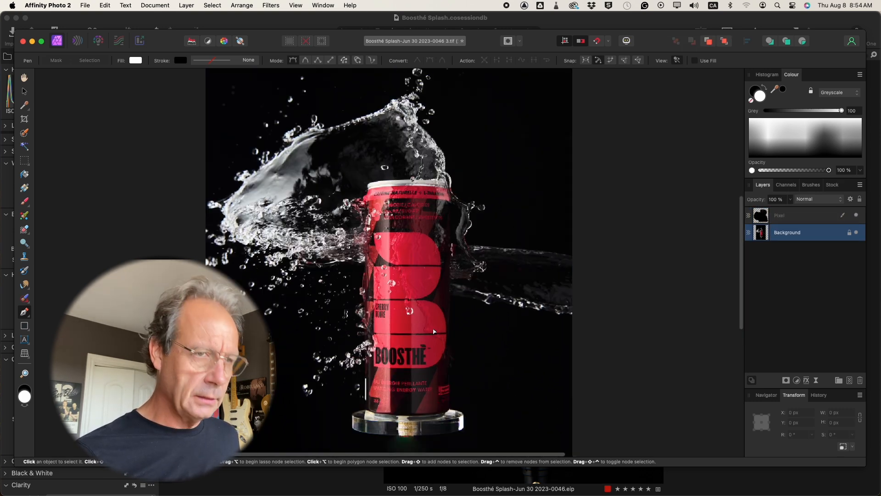
{"action": "scroll", "coordinate": [442, 302], "scroll_direction": "down", "scroll_amount": 1}
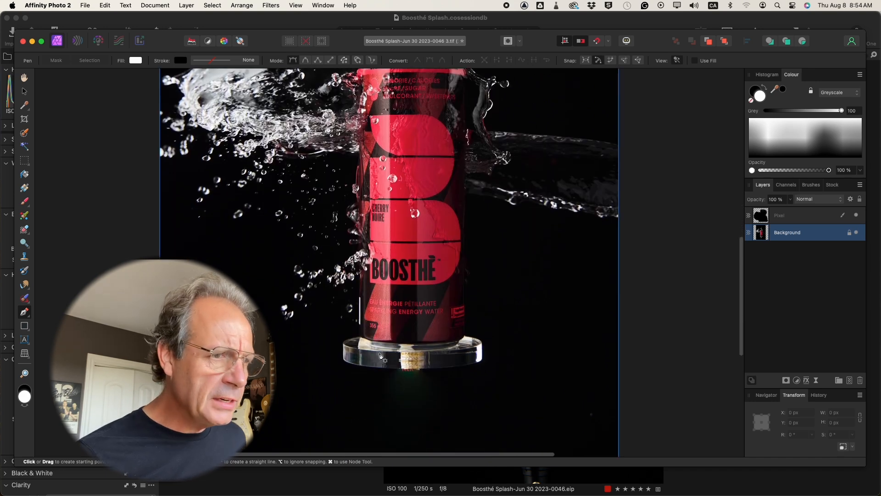
{"action": "key", "text": "super+plus"}
{"action": "key", "text": "super+plus"}
{"action": "scroll", "coordinate": [435, 346], "scroll_direction": "down", "scroll_amount": 4}
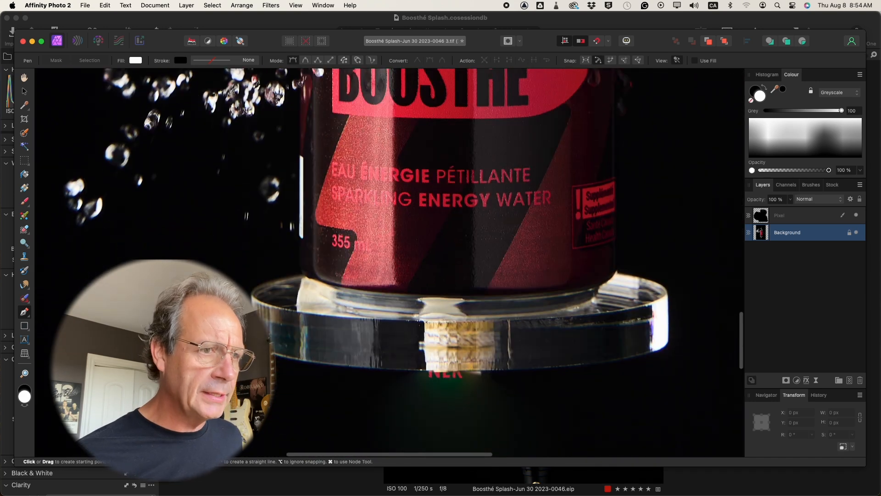
{"action": "left_click", "coordinate": [617, 258]}
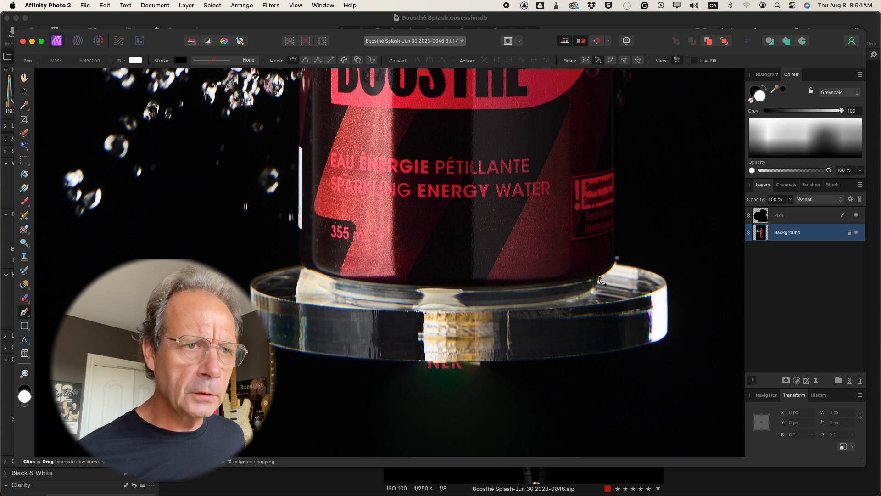
{"action": "left_click", "coordinate": [601, 277]}
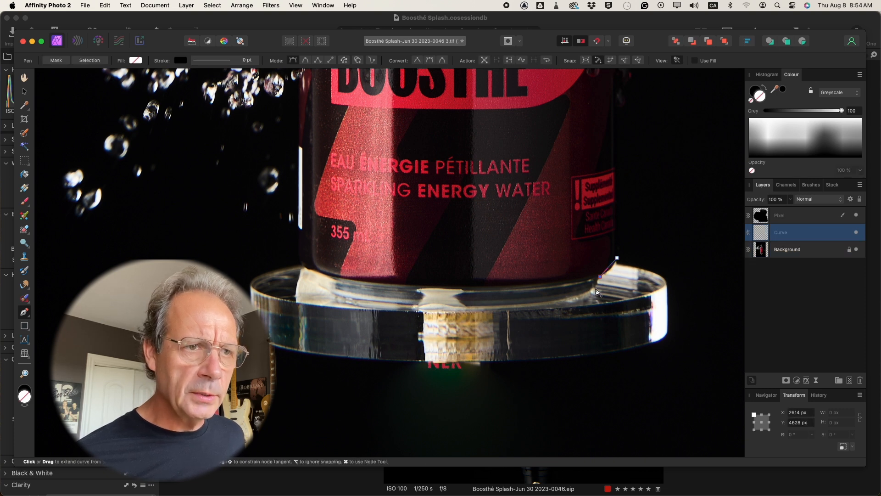
{"action": "left_click", "coordinate": [595, 290]}
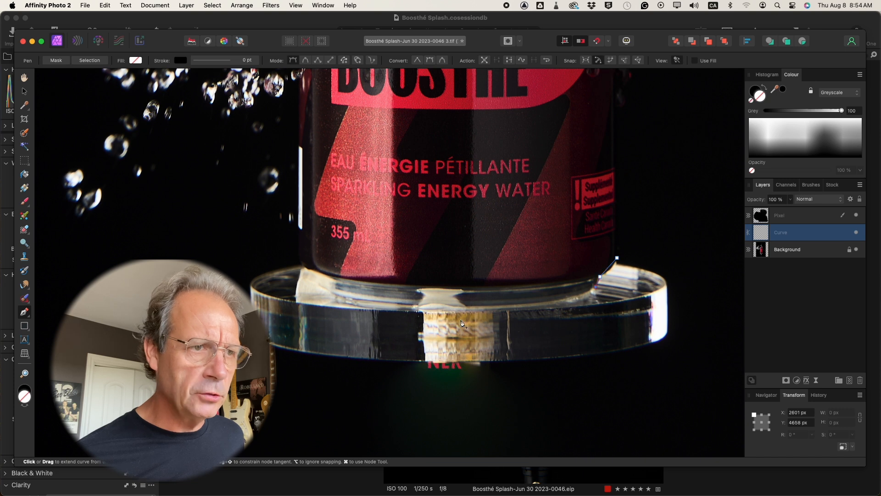
{"action": "left_click", "coordinate": [334, 294]}
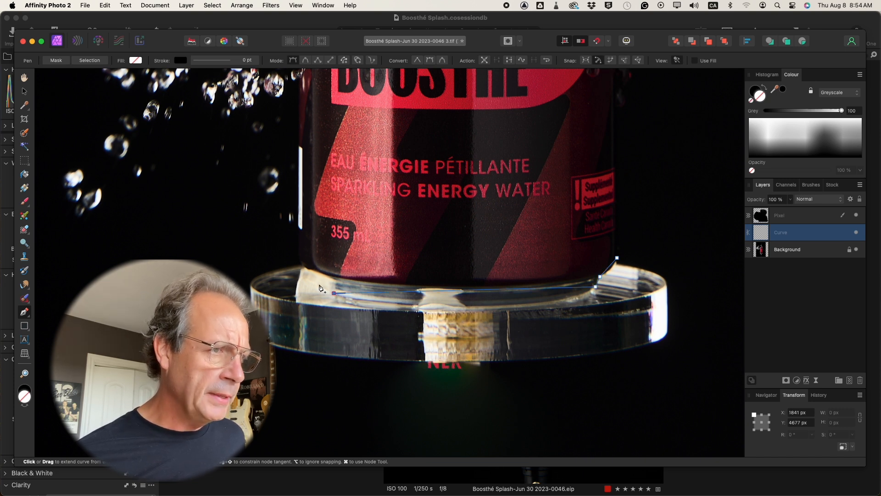
{"action": "left_click", "coordinate": [319, 284]}
{"action": "left_click", "coordinate": [304, 267]}
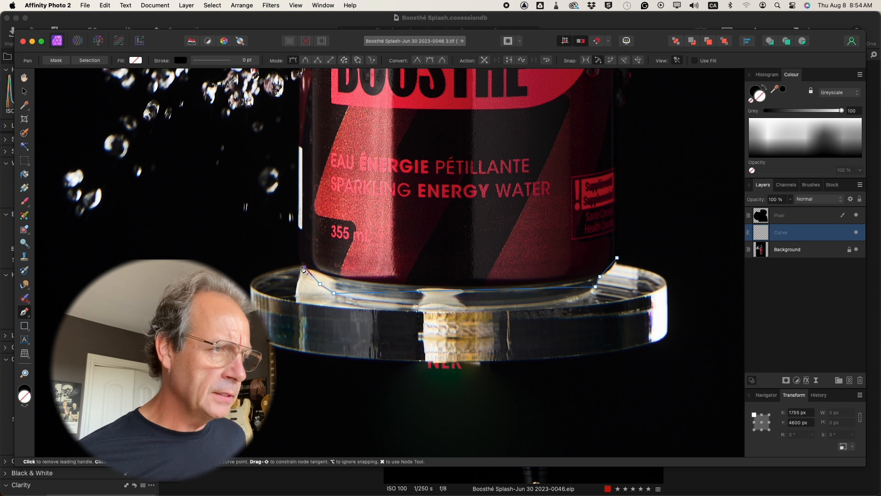
Continue the pen path loosely around the outside of the clear disc and close it at its starting node.
{"action": "left_click", "coordinate": [266, 256]}
{"action": "left_click", "coordinate": [333, 425]}
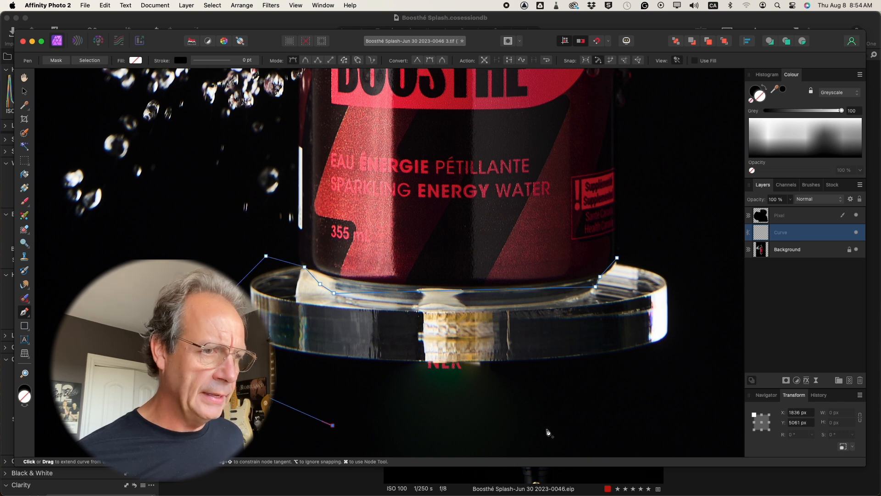
{"action": "left_click", "coordinate": [552, 428]}
{"action": "left_click", "coordinate": [715, 389]}
{"action": "left_click", "coordinate": [699, 287]}
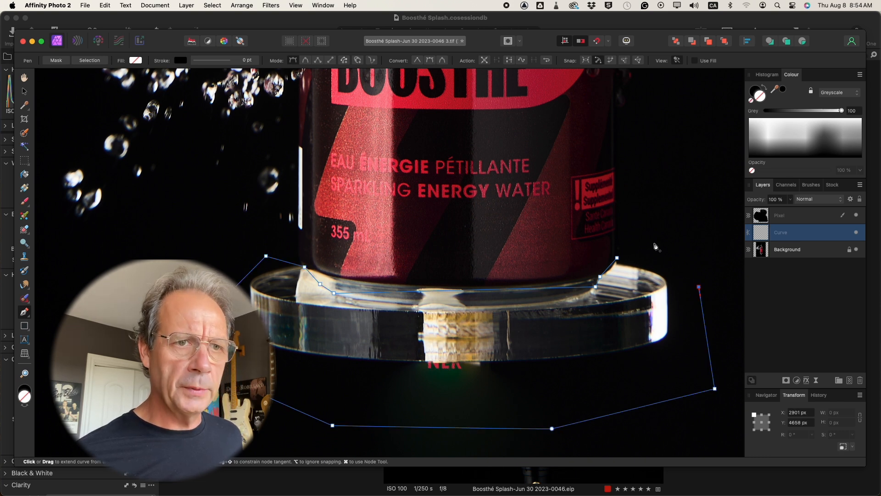
{"action": "left_click", "coordinate": [617, 258]}
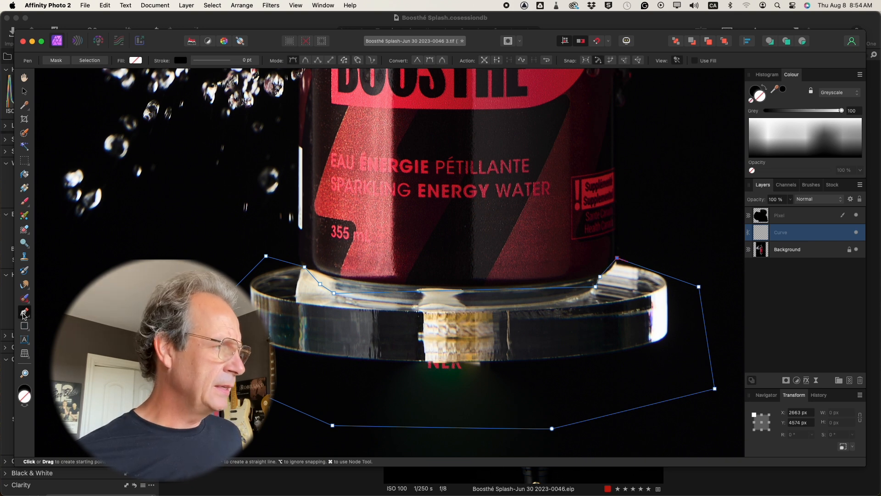
Bend the path's straight segment under the can downward with the Node tool to follow the curved base.
{"action": "left_click_drag", "start_coordinate": [24, 314], "coordinate": [57, 327]}
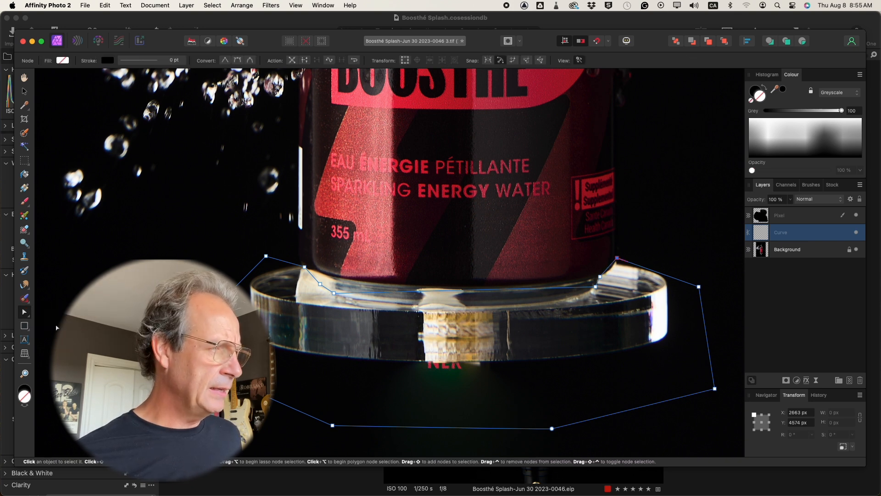
{"action": "left_click", "coordinate": [462, 293]}
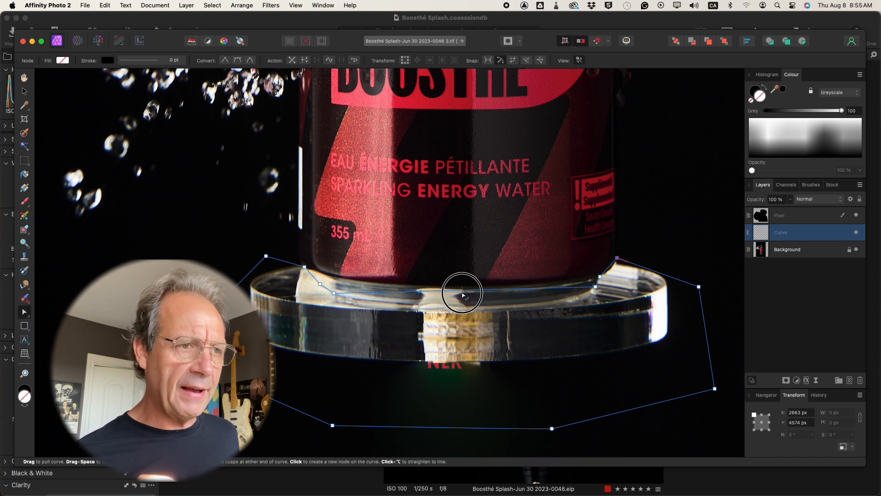
{"action": "left_click_drag", "start_coordinate": [463, 292], "coordinate": [479, 308]}
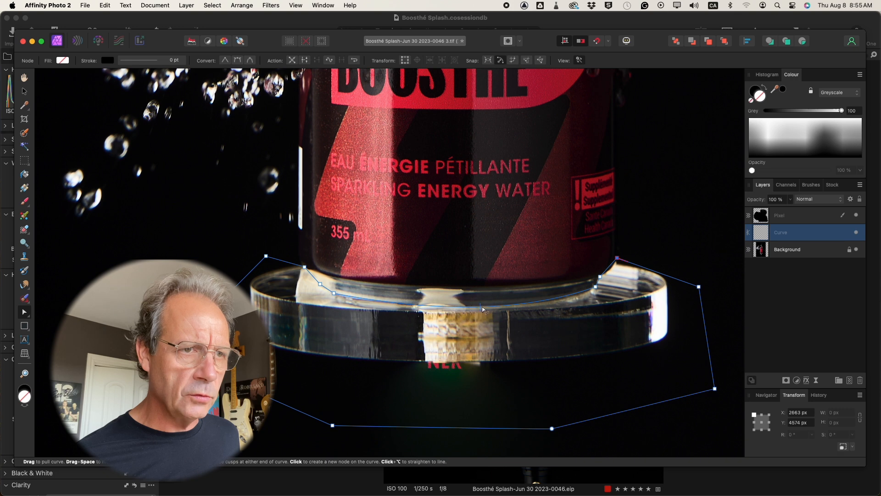
Fine-tune the path's nodes and curve segments along the can's base so they follow both rounded corners and the bottom edge.
{"action": "left_click", "coordinate": [596, 287]}
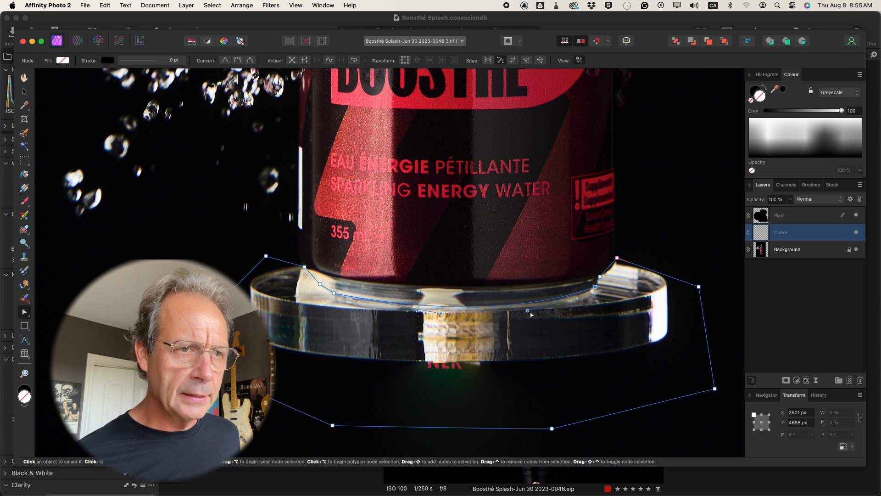
{"action": "left_click_drag", "start_coordinate": [527, 311], "coordinate": [555, 309]}
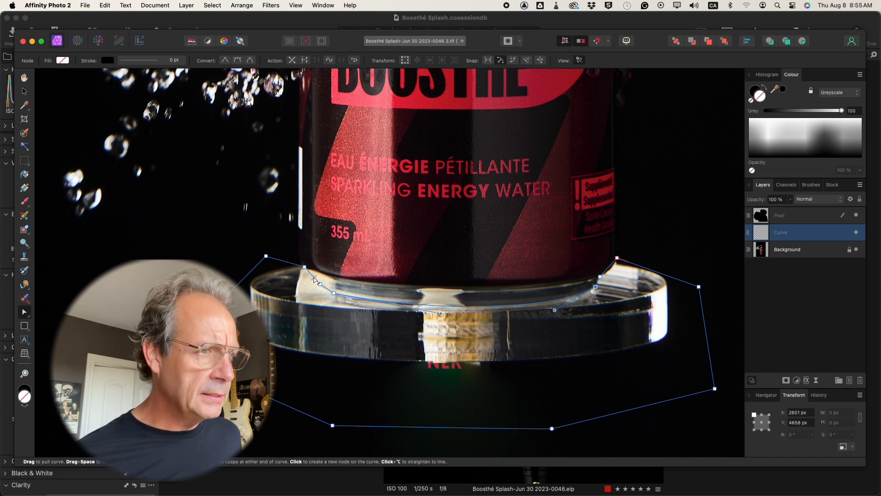
{"action": "left_click_drag", "start_coordinate": [314, 277], "coordinate": [317, 276]}
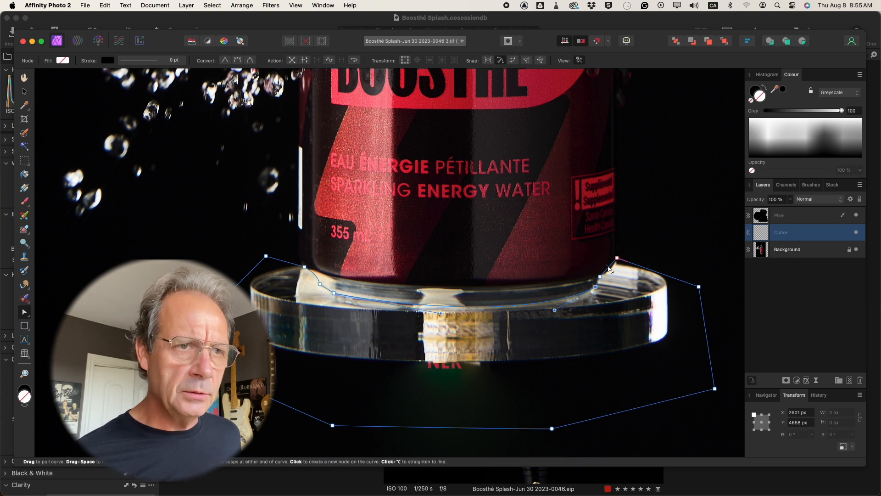
{"action": "left_click_drag", "start_coordinate": [609, 268], "coordinate": [598, 277]}
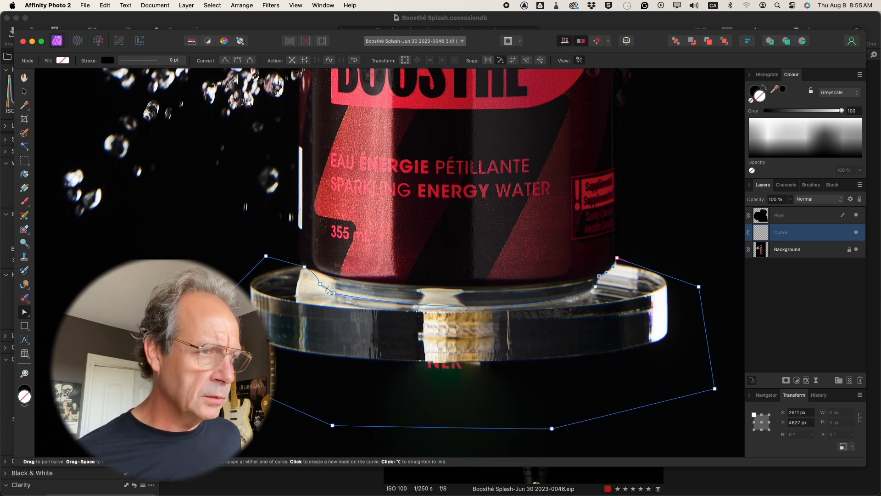
{"action": "left_click_drag", "start_coordinate": [327, 288], "coordinate": [326, 290]}
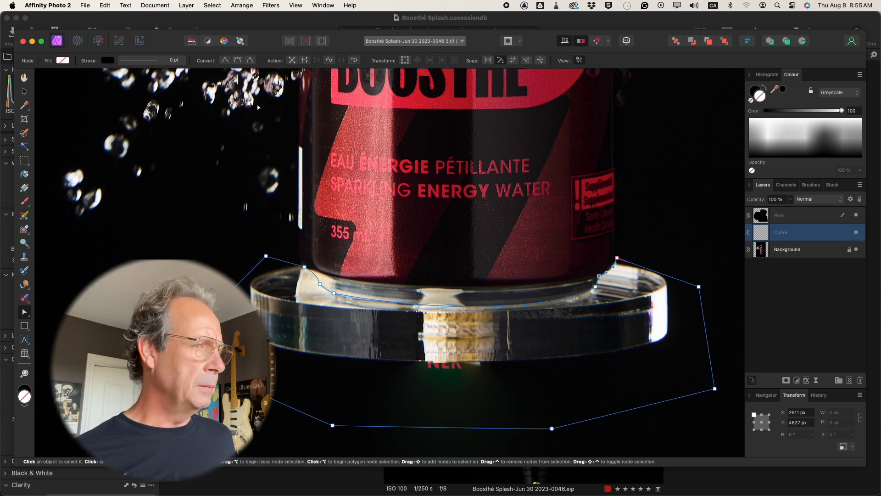
Switch back to the Pen tool and convert the closed path around the disc into a selection.
{"action": "left_click", "coordinate": [25, 315]}
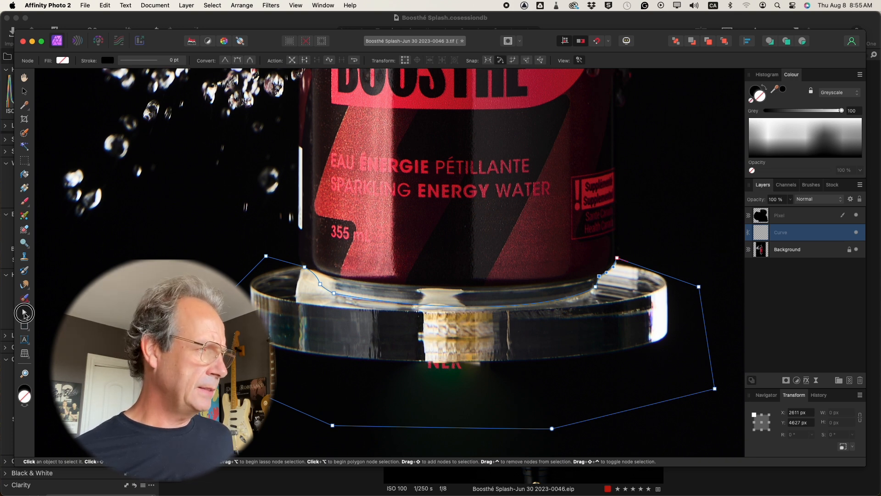
{"action": "left_click", "coordinate": [47, 317]}
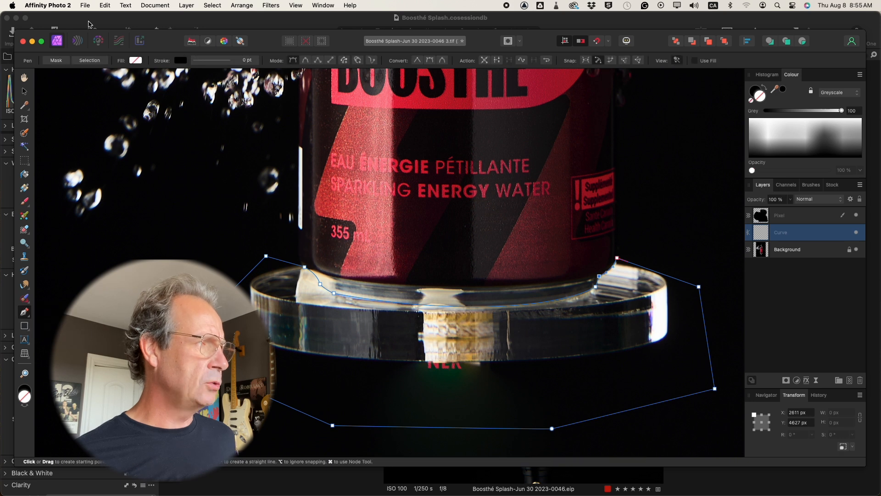
{"action": "left_click", "coordinate": [90, 60]}
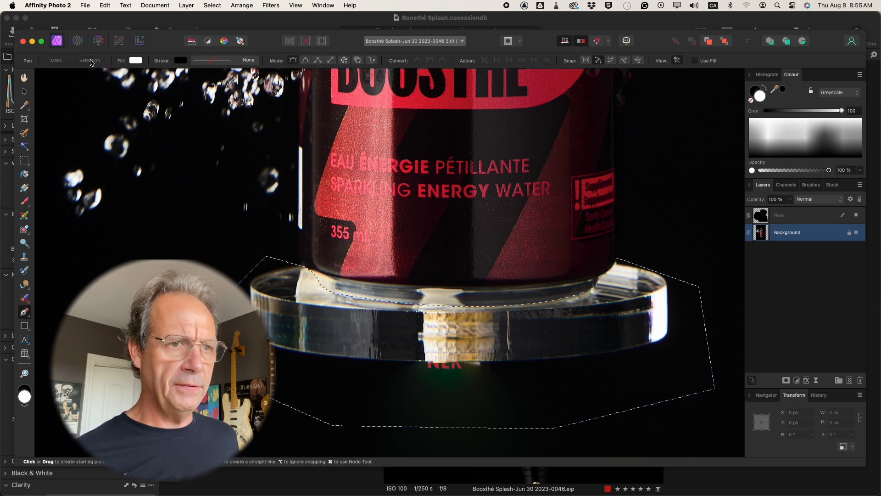
Make the Pixel layer active and set the Clone Brush to sample from Current Layer & Below.
{"action": "left_click", "coordinate": [820, 218]}
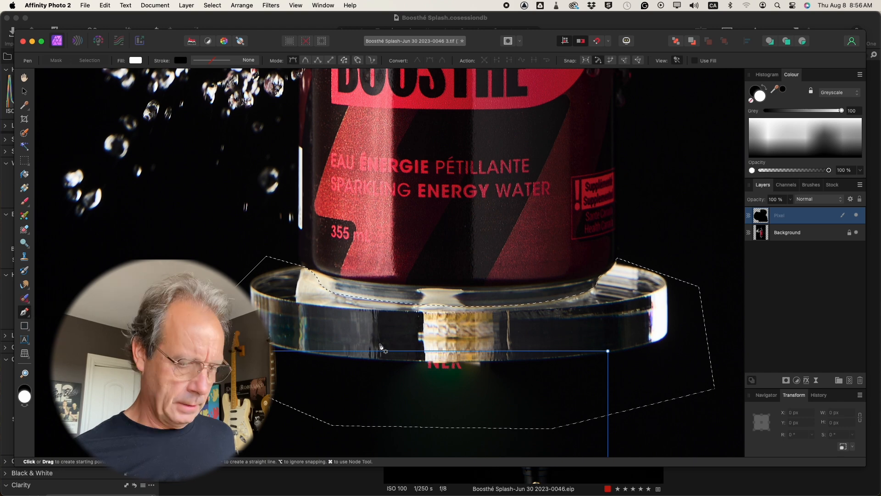
{"action": "key", "text": "super+minus"}
{"action": "key", "text": "super+minus"}
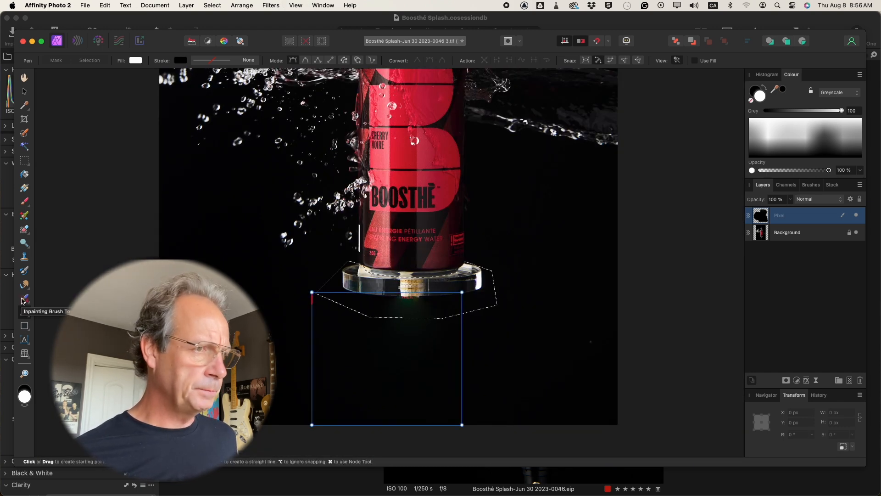
{"action": "left_click", "coordinate": [24, 256]}
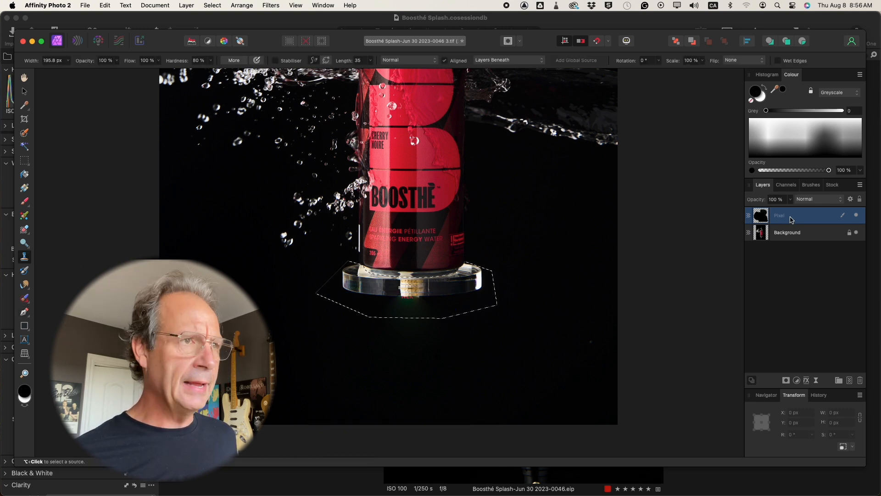
{"action": "left_click", "coordinate": [522, 63]}
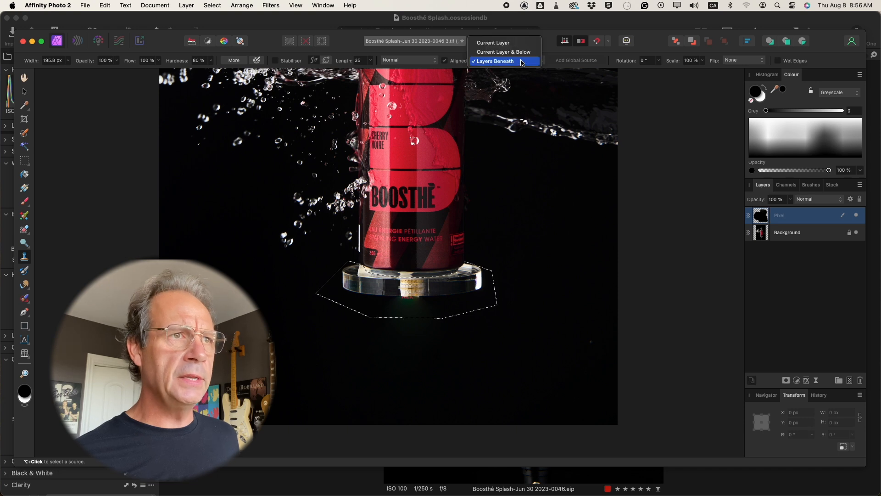
{"action": "left_click", "coordinate": [515, 52]}
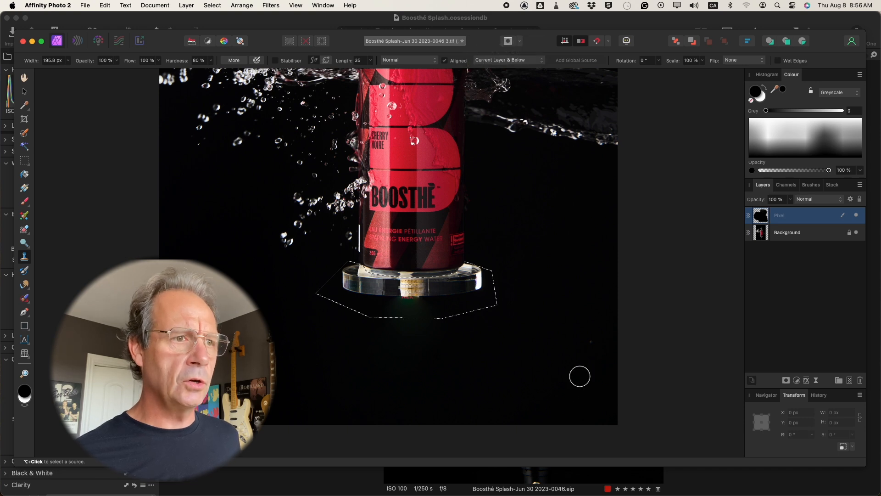
Clone the black background over the clear disc inside the selection until it is fully covered, and deselect.
{"action": "left_click", "coordinate": [520, 342], "text": "alt"}
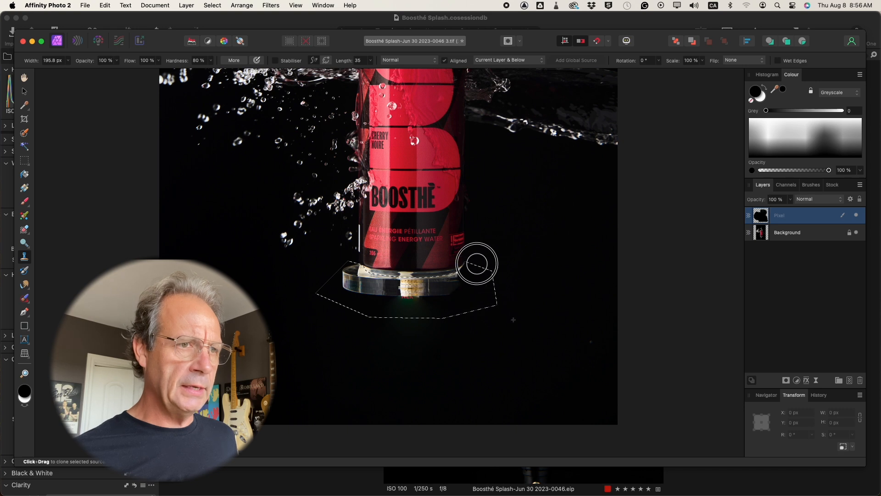
{"action": "left_click_drag", "start_coordinate": [456, 281], "coordinate": [419, 298]}
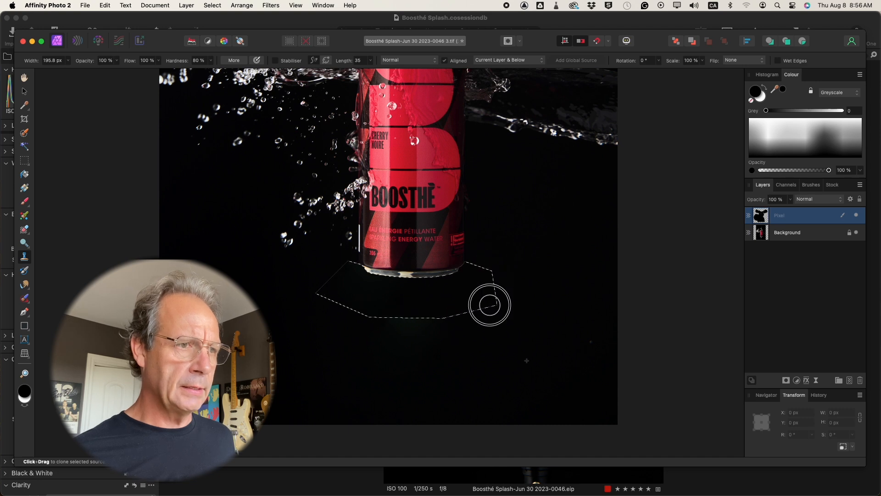
{"action": "key", "text": "super+d"}
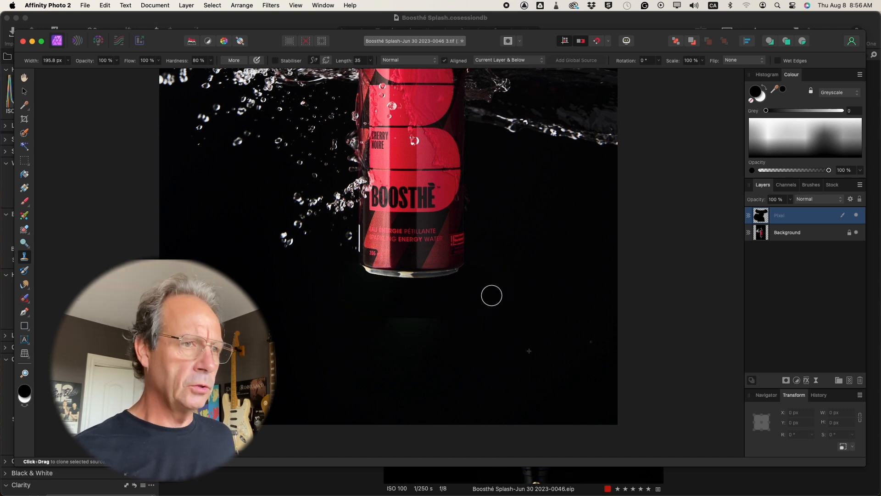
Save the retouched TIFF with its layers.
{"action": "key", "text": "super+0"}
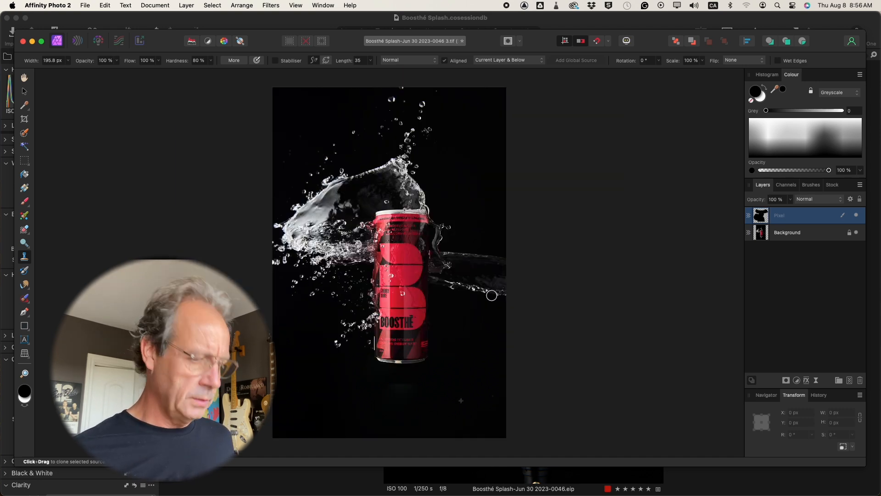
{"action": "key", "text": "super+s"}
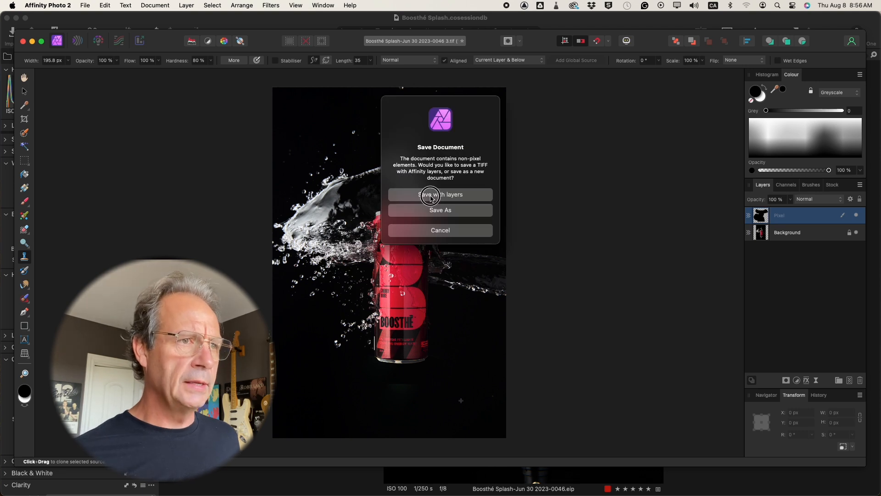
{"action": "left_click", "coordinate": [431, 195]}
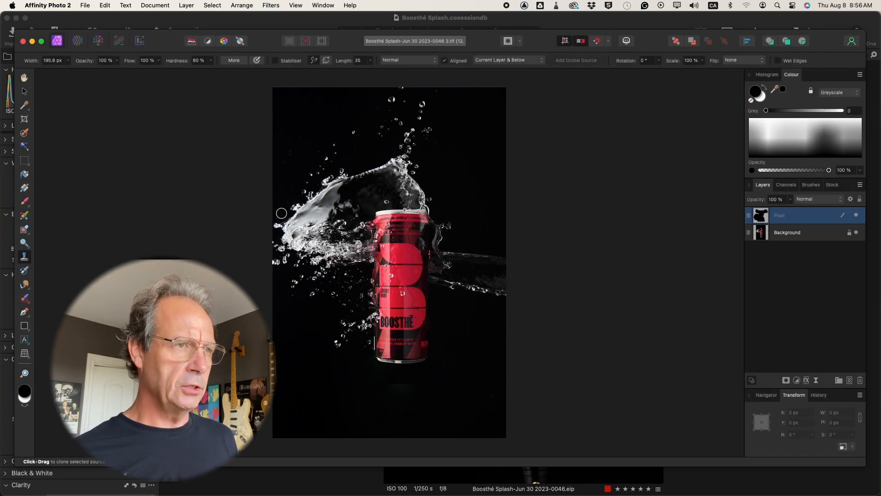
{"action": "key", "text": "super+Tab"}
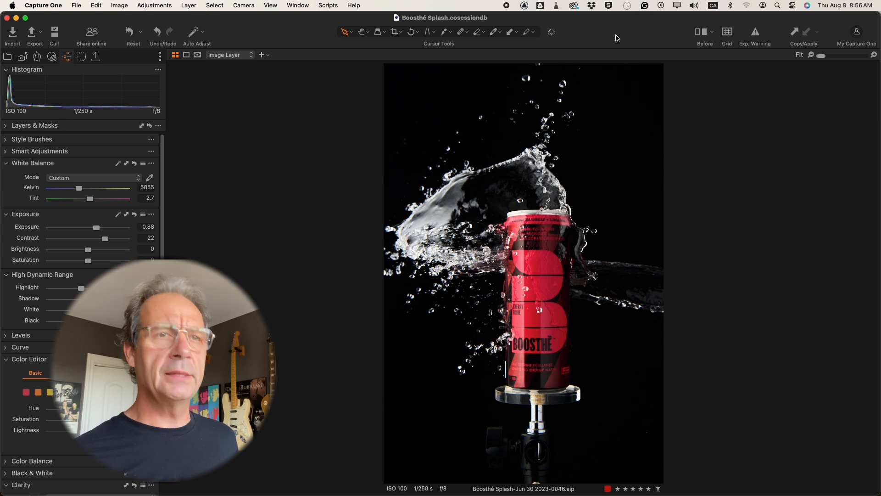
{"action": "key", "text": "super+b"}
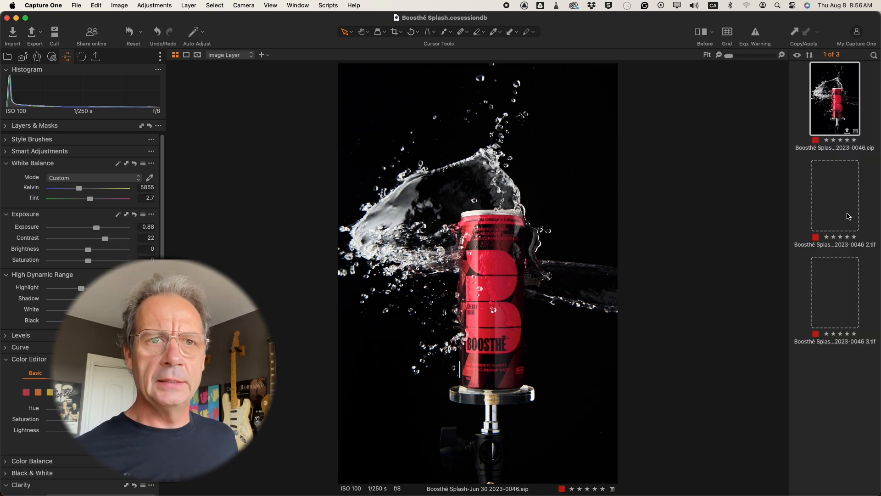
{"action": "left_click", "coordinate": [838, 198]}
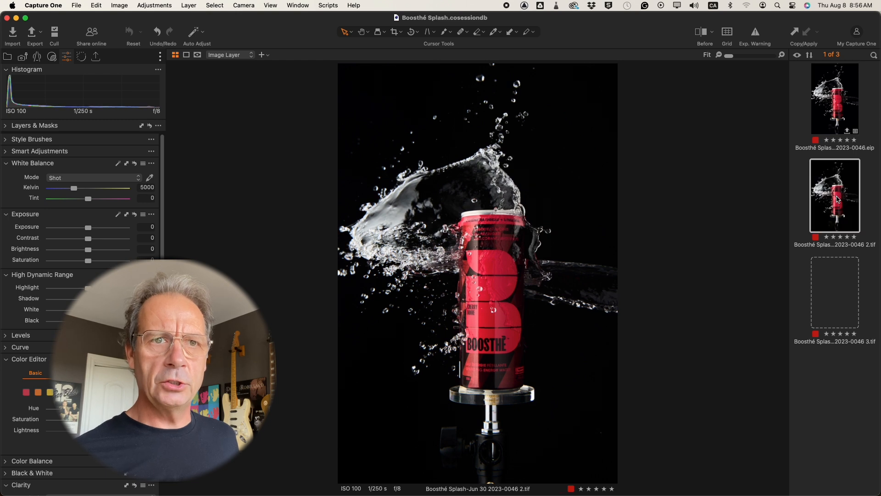
{"action": "left_click", "coordinate": [837, 302]}
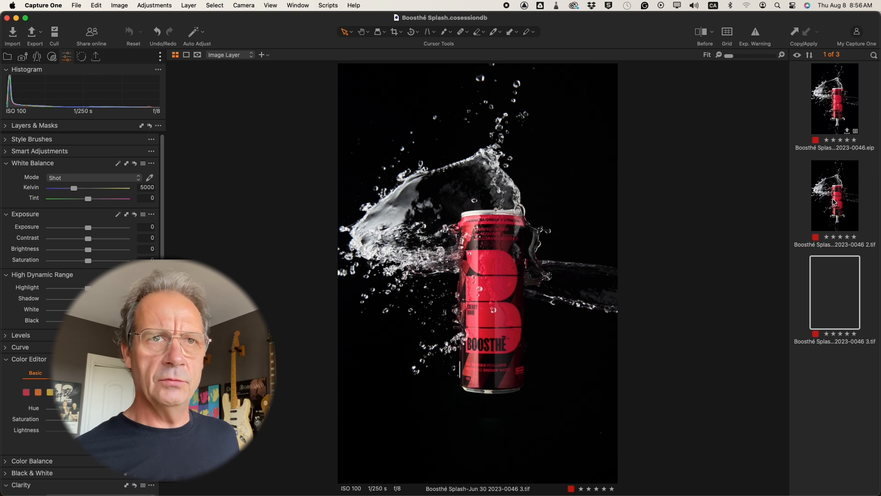
{"action": "right_click", "coordinate": [834, 201]}
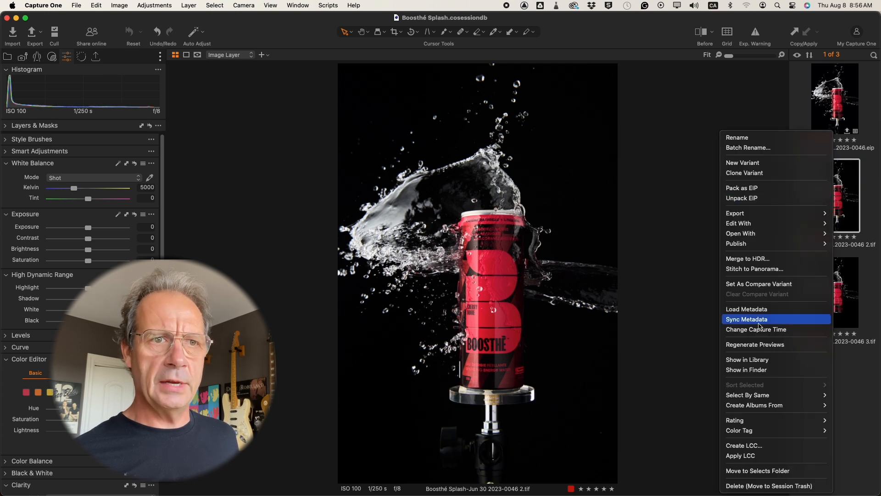
{"action": "left_click", "coordinate": [792, 485]}
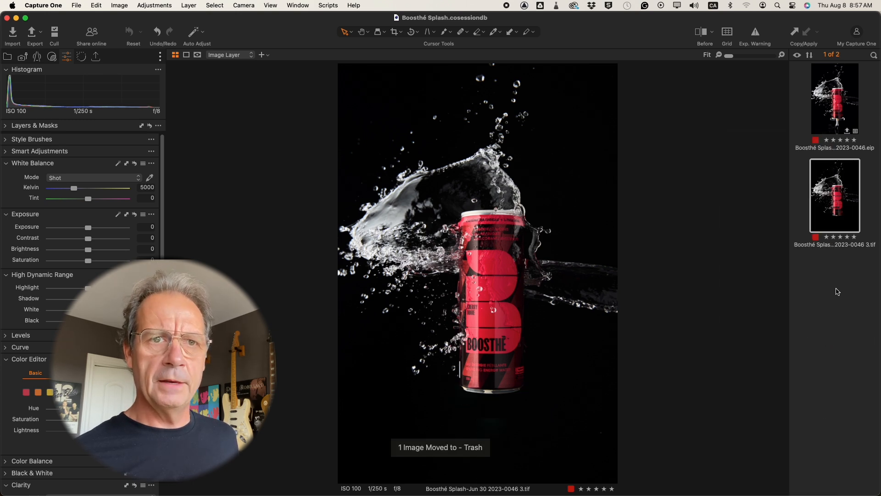
Compare the original EIP with the retouched 0046 3.tif, and examine the retouched can's label and base up close.
{"action": "left_click", "coordinate": [832, 91]}
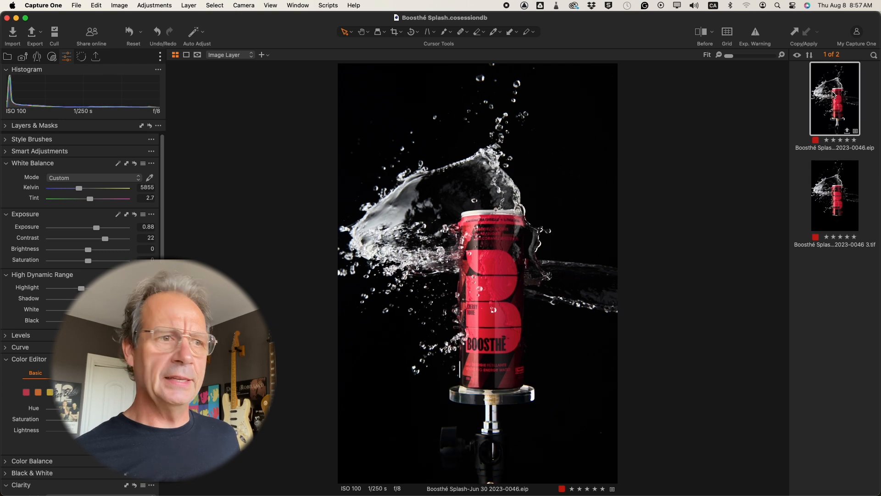
{"action": "key", "text": "Down"}
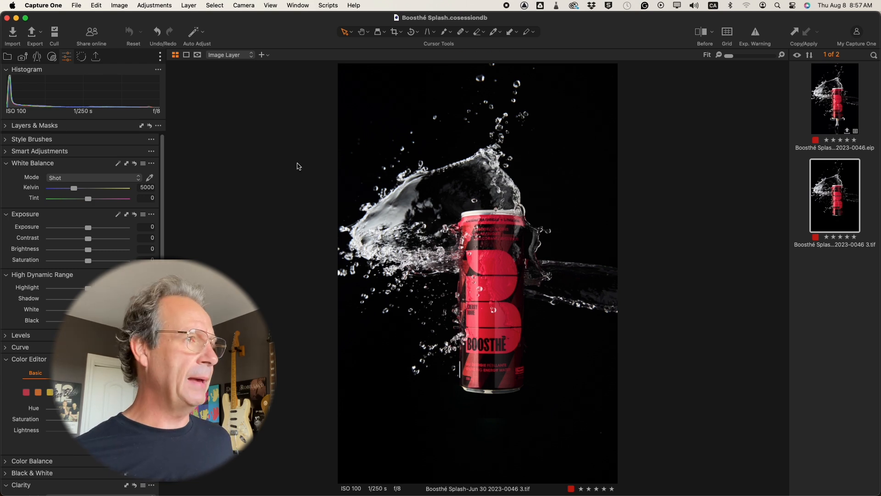
{"action": "key", "text": "super+plus"}
{"action": "key", "text": "super+plus"}
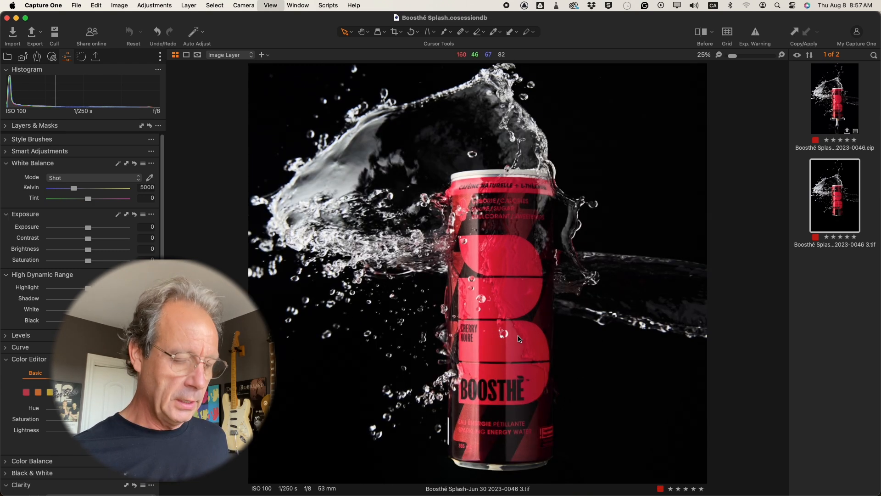
{"action": "scroll", "coordinate": [510, 339], "scroll_direction": "down", "scroll_amount": 3}
{"action": "scroll", "coordinate": [510, 339], "scroll_direction": "up", "scroll_amount": 10}
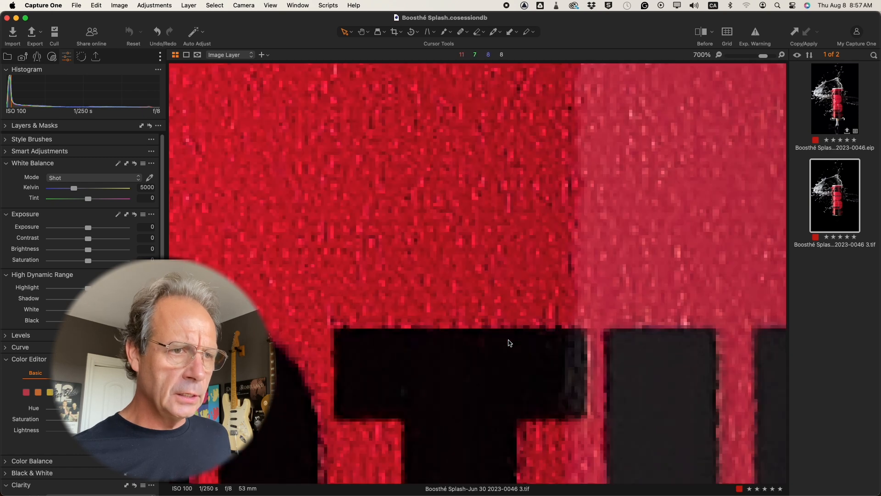
{"action": "scroll", "coordinate": [509, 340], "scroll_direction": "down", "scroll_amount": 10}
{"action": "scroll", "coordinate": [510, 343], "scroll_direction": "up", "scroll_amount": 6}
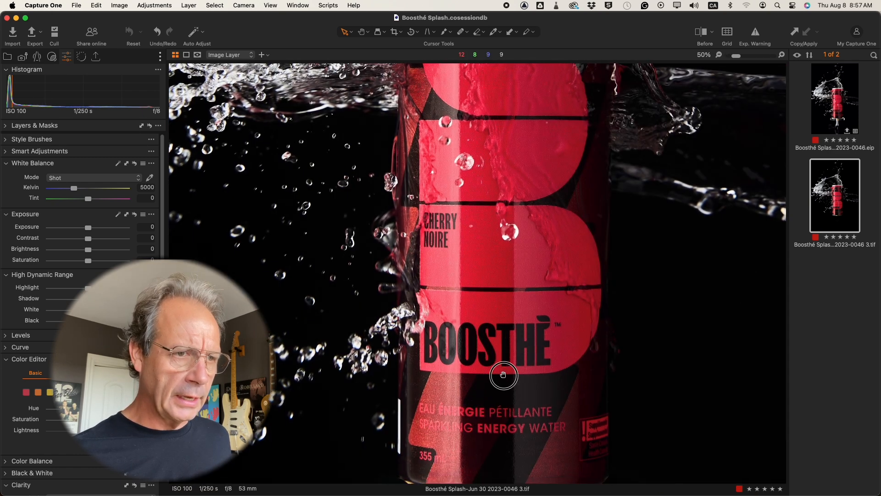
{"action": "left_click_drag", "start_coordinate": [479, 221], "coordinate": [480, 225]}
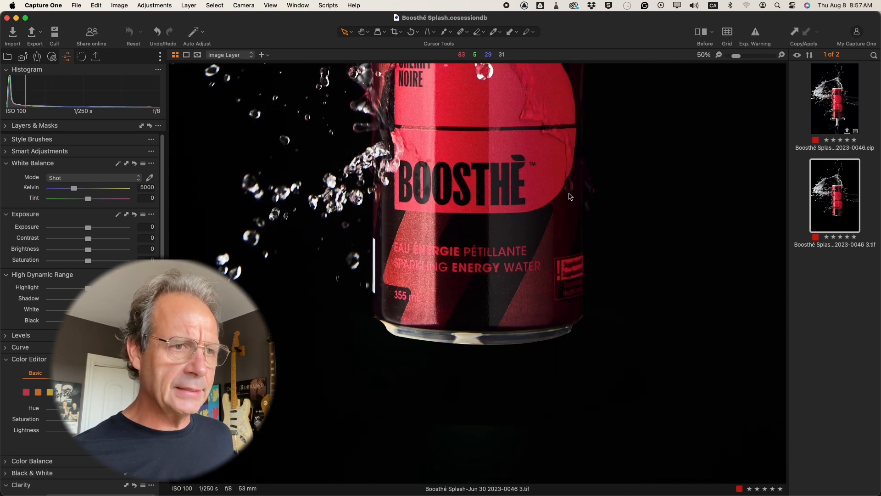